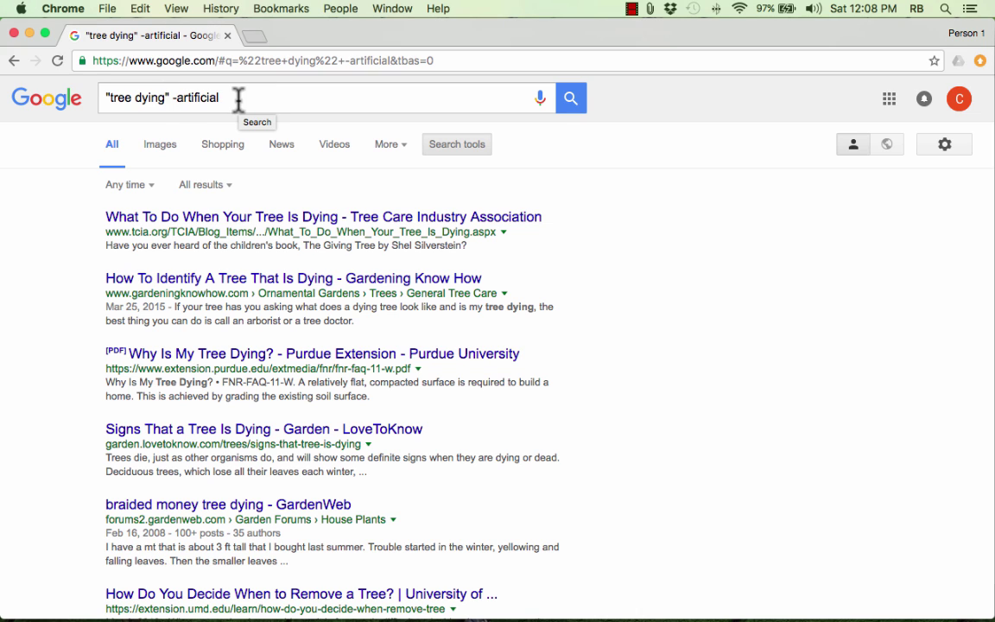
- Hide the Search tools bar and open the Gardening Know How result's Cached/Similar menu
{"action": "left_click", "coordinate": [474, 149]}
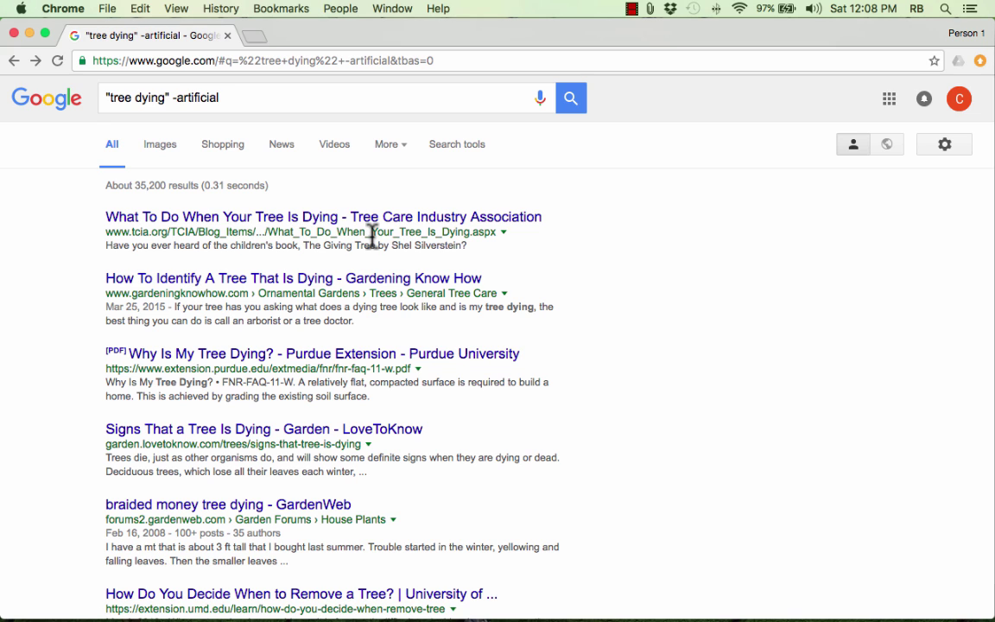
{"action": "left_click", "coordinate": [504, 294]}
{"action": "left_click", "coordinate": [504, 294]}
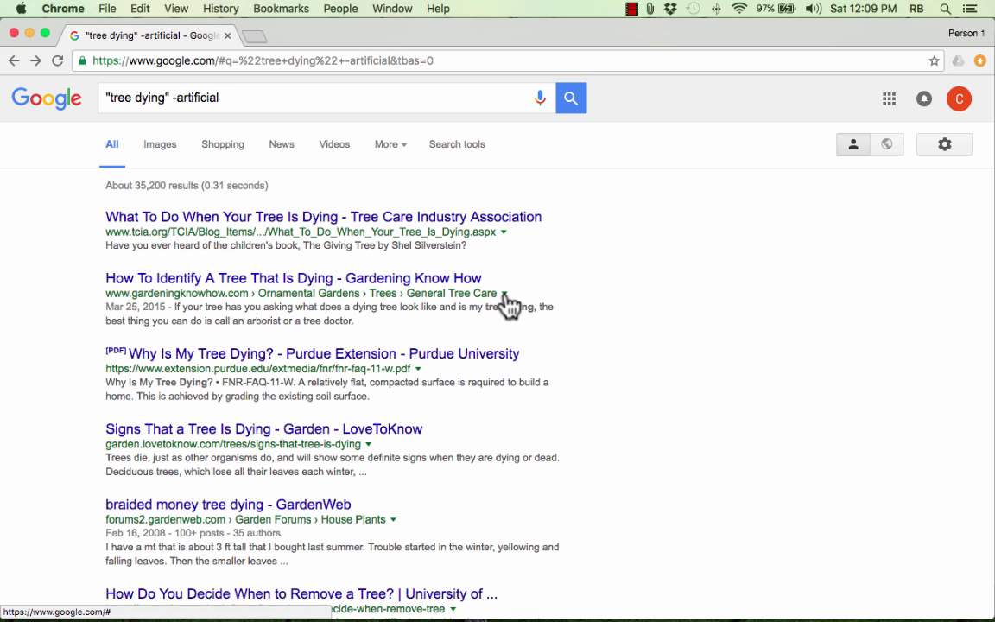
{"action": "left_click_drag", "start_coordinate": [104, 293], "coordinate": [508, 300]}
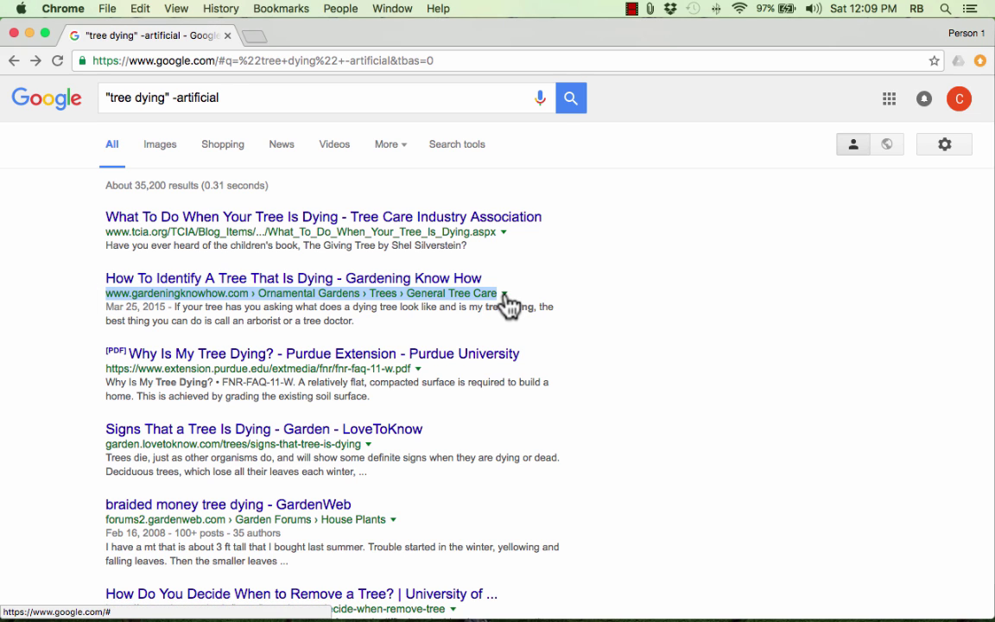
{"action": "left_click", "coordinate": [504, 294]}
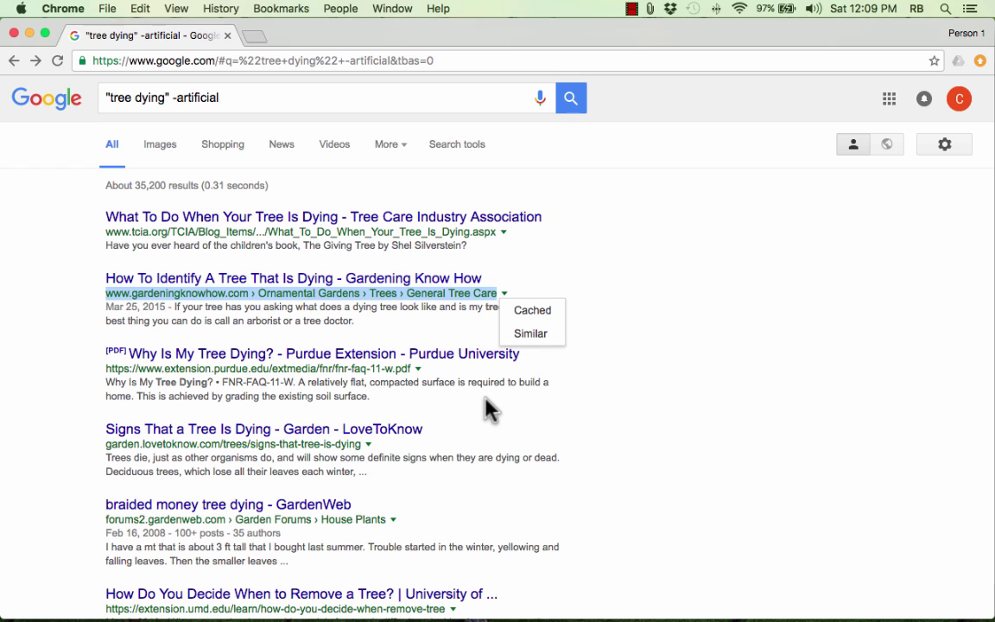
- Run a related: search for the gardeningknowhow.com dying-tree page via Similar
{"action": "left_click", "coordinate": [531, 335]}
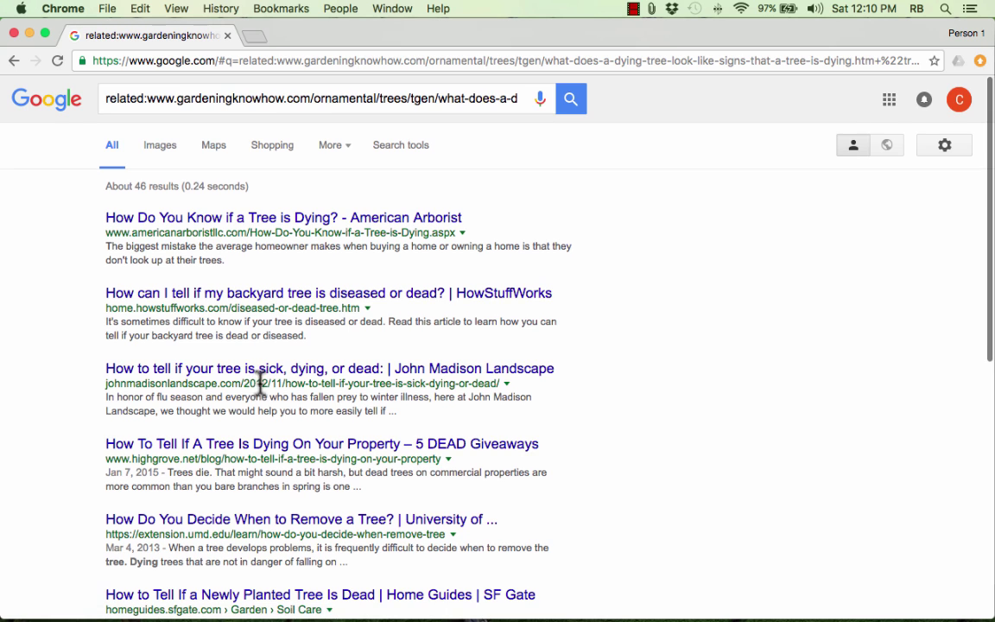
- Switch to Images and search for 'trees' to get oak, maple and palm chips
{"action": "left_click", "coordinate": [158, 149]}
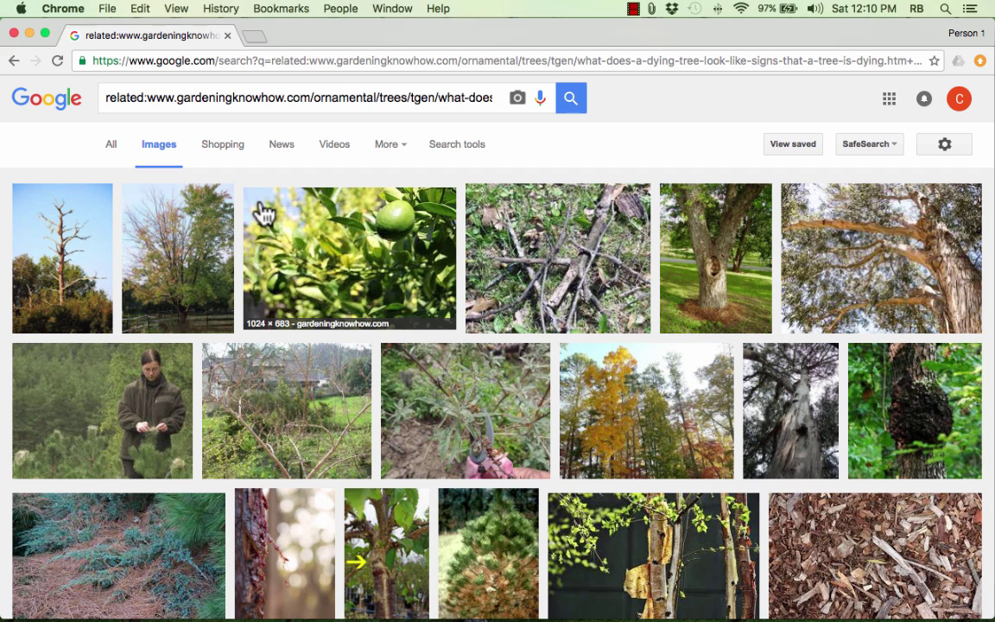
{"action": "triple_click", "coordinate": [246, 98]}
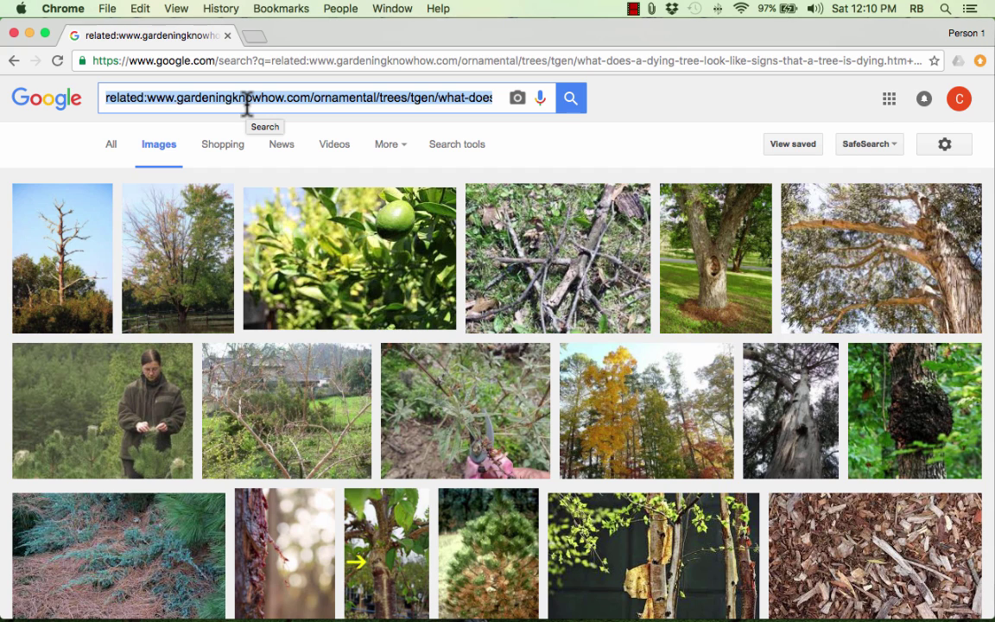
{"action": "type", "text": "trees"}
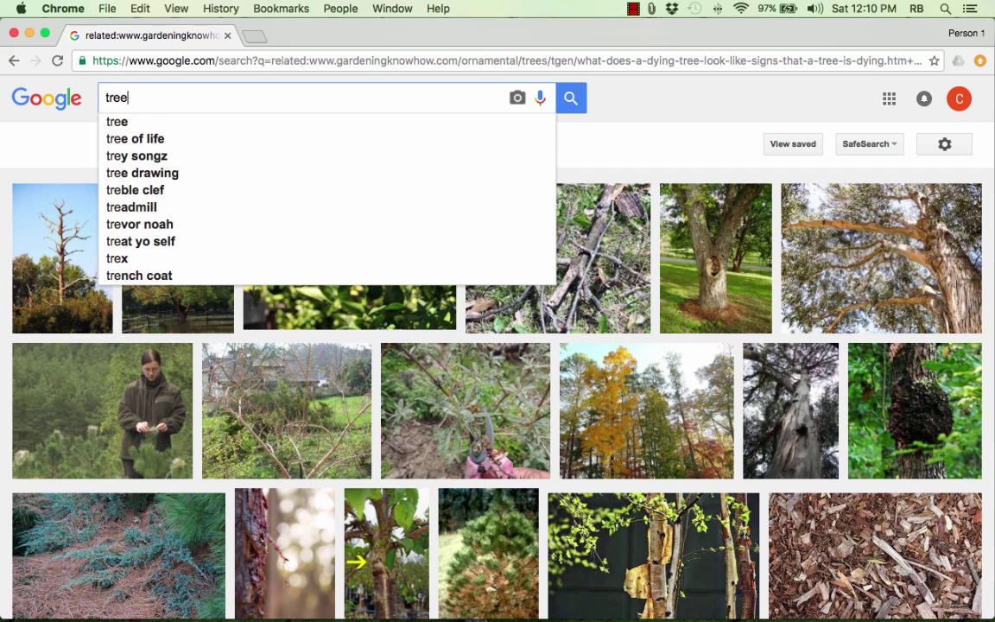
{"action": "key", "text": "Return"}
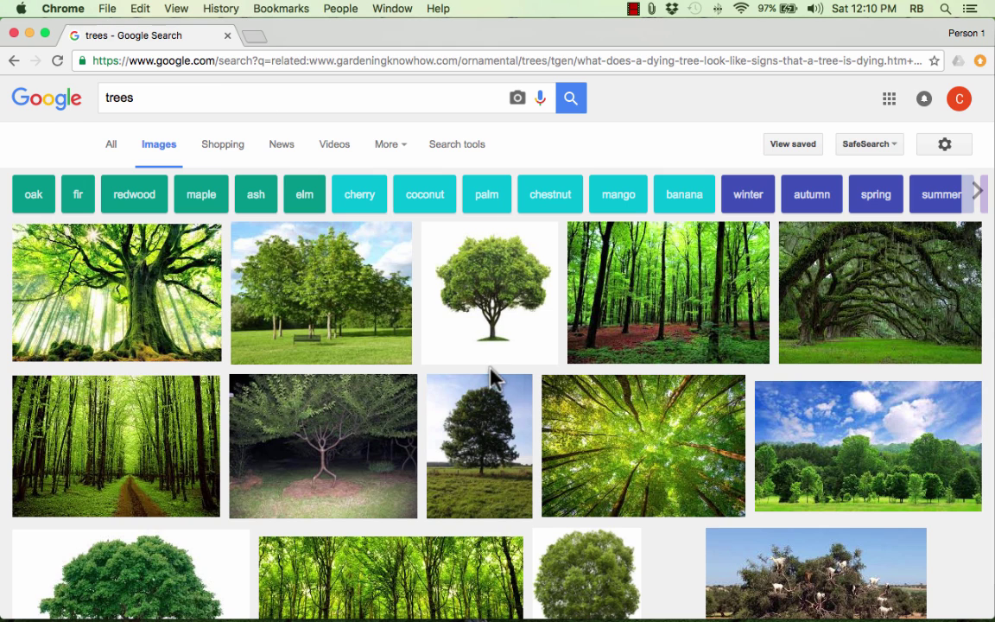
{"action": "scroll", "coordinate": [629, 306], "scroll_direction": "down", "scroll_amount": 10}
{"action": "scroll", "coordinate": [629, 306], "scroll_direction": "down", "scroll_amount": 15}
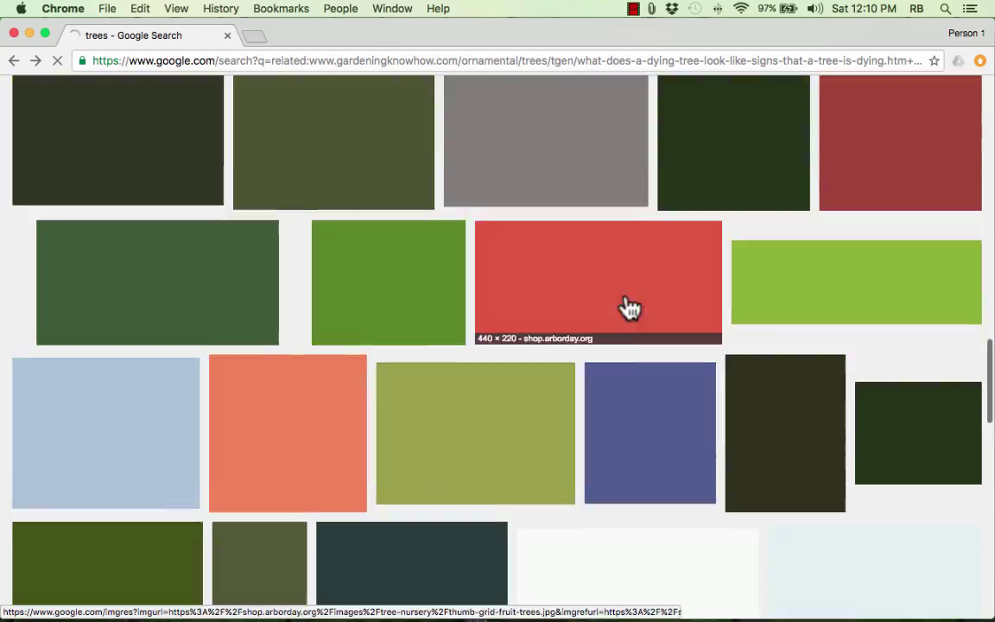
{"action": "scroll", "coordinate": [629, 306], "scroll_direction": "up", "scroll_amount": 14}
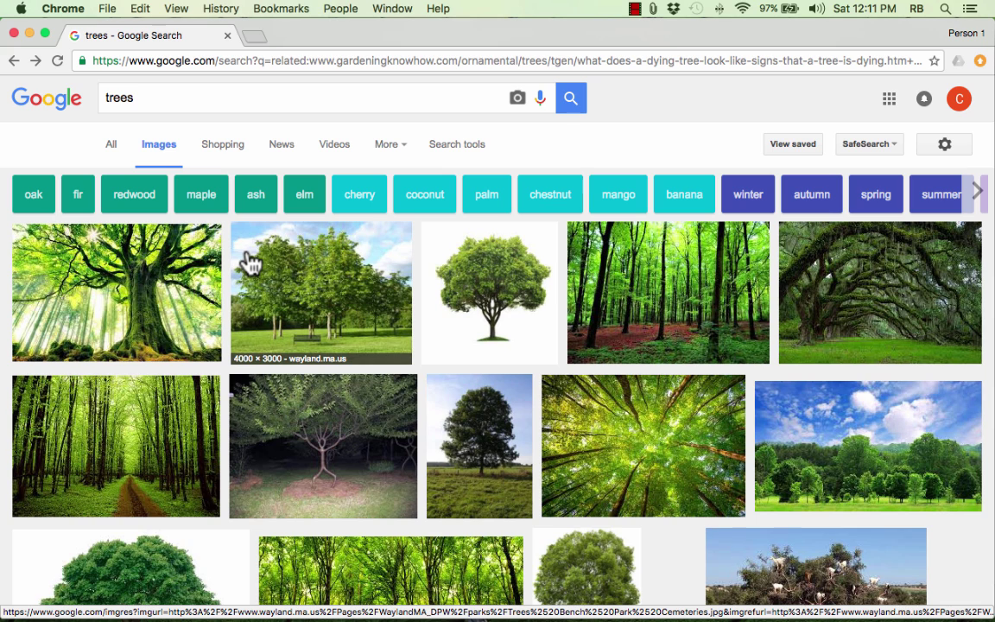
- Apply the oak and south carolina chips, then remove both
{"action": "left_click", "coordinate": [33, 197]}
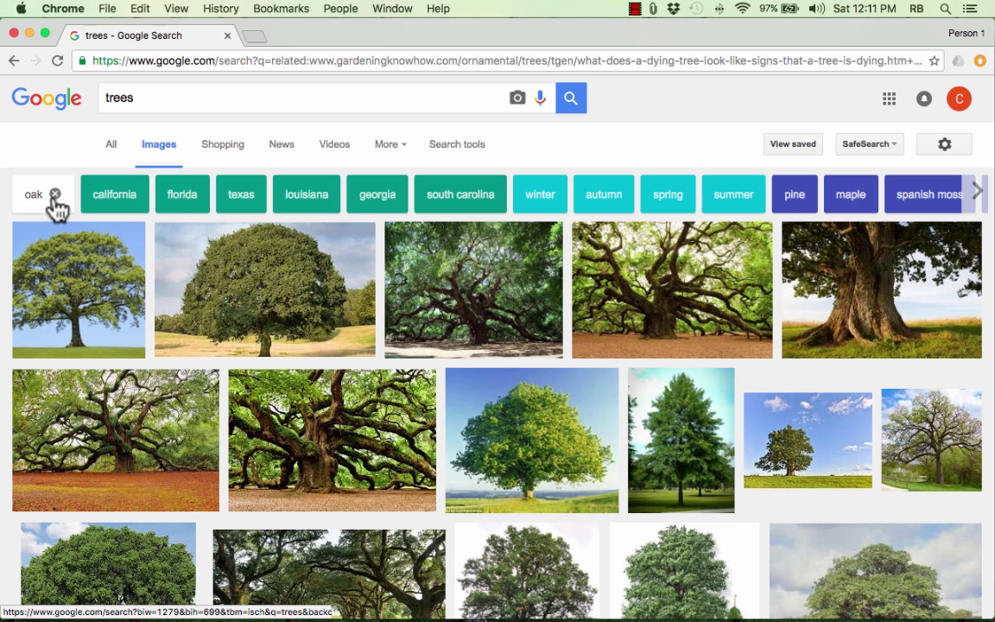
{"action": "left_click", "coordinate": [452, 206]}
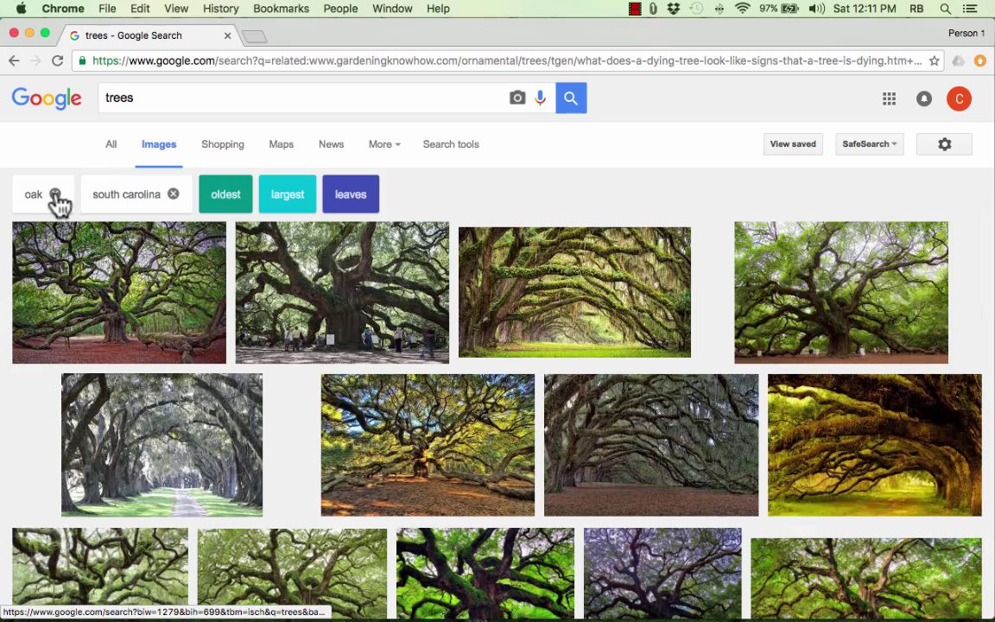
{"action": "left_click", "coordinate": [59, 199]}
{"action": "left_click", "coordinate": [108, 197]}
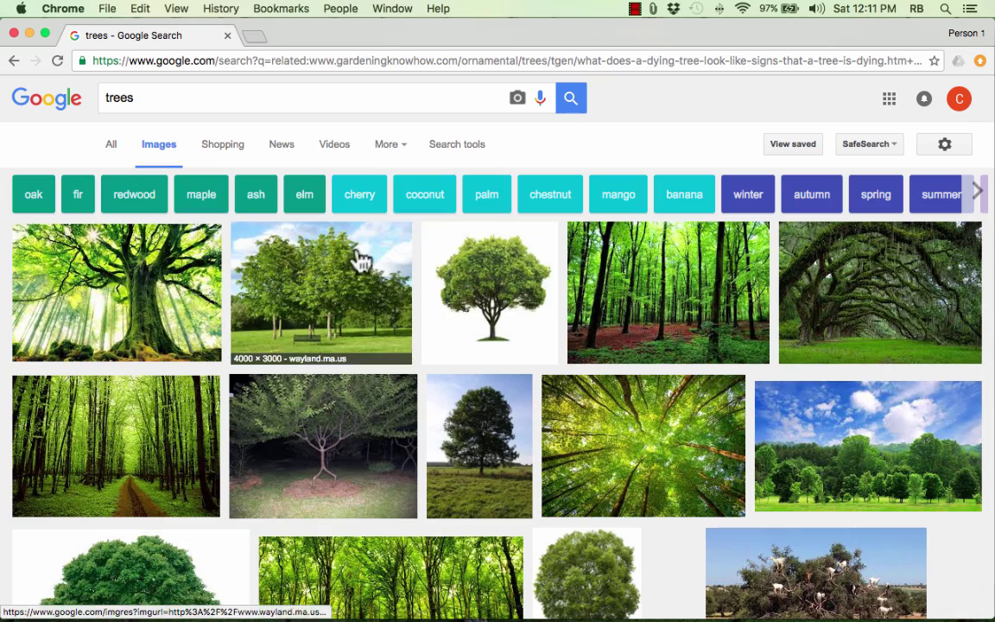
- Try the cherry and florida chips, then go back to oak + south carolina
{"action": "left_click", "coordinate": [361, 201]}
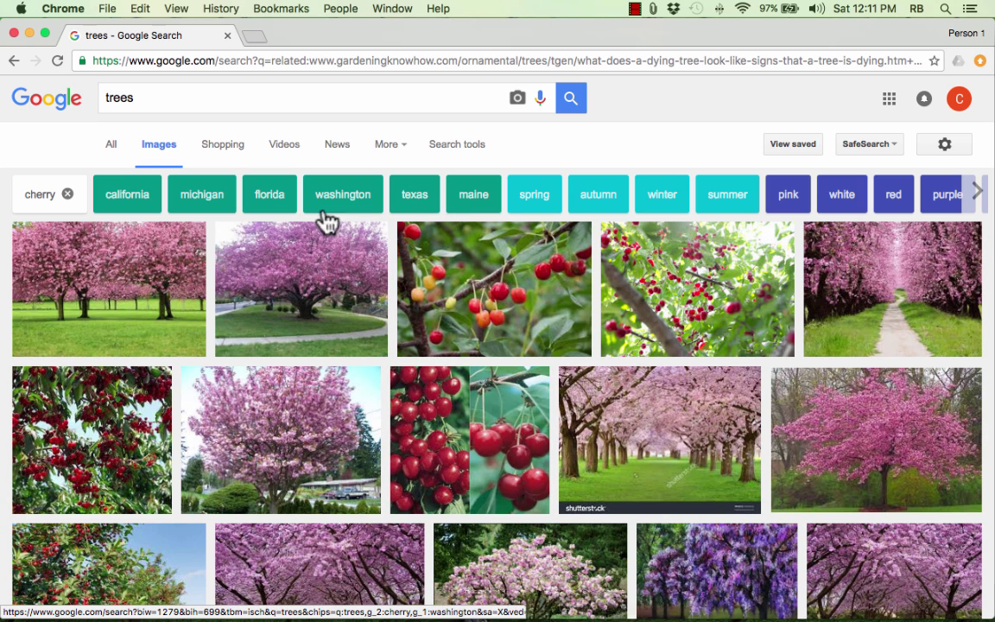
{"action": "left_click", "coordinate": [263, 203]}
{"action": "key", "text": "super+bracketleft"}
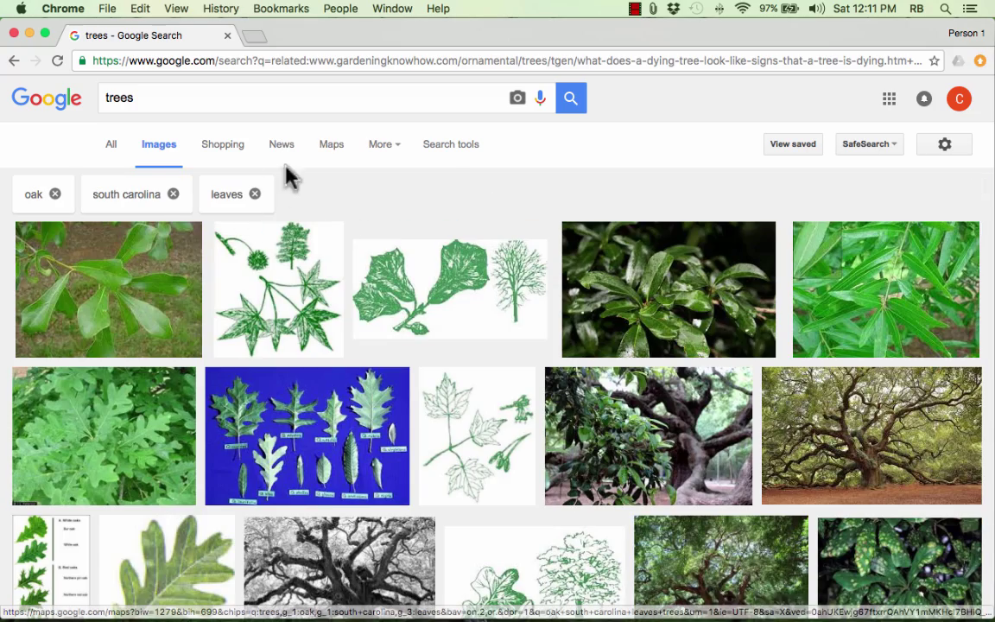
{"action": "left_click", "coordinate": [14, 62]}
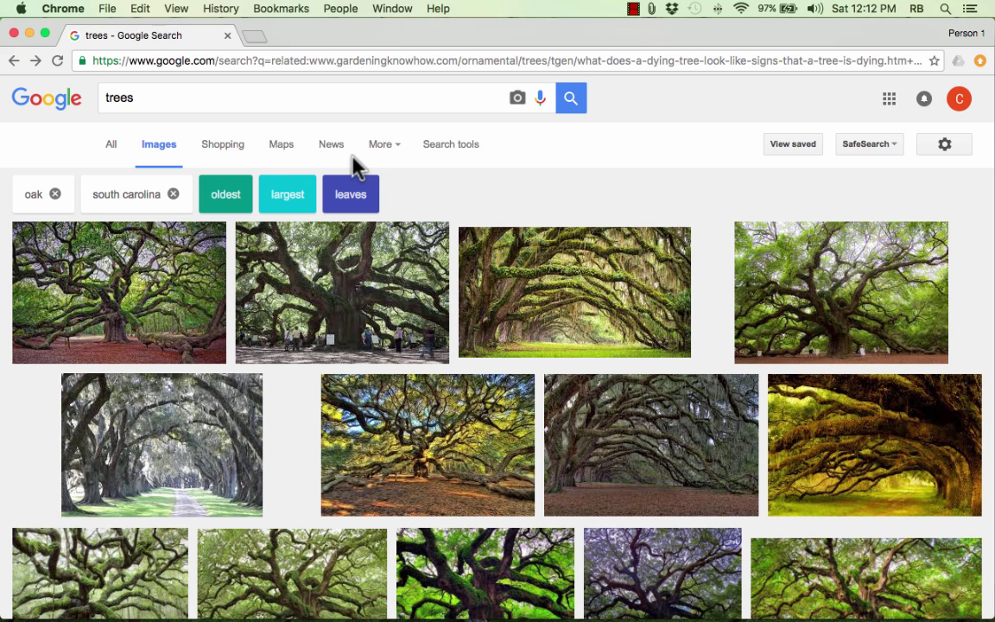
- Limit the oak images to Large size under Search tools
{"action": "left_click", "coordinate": [454, 155]}
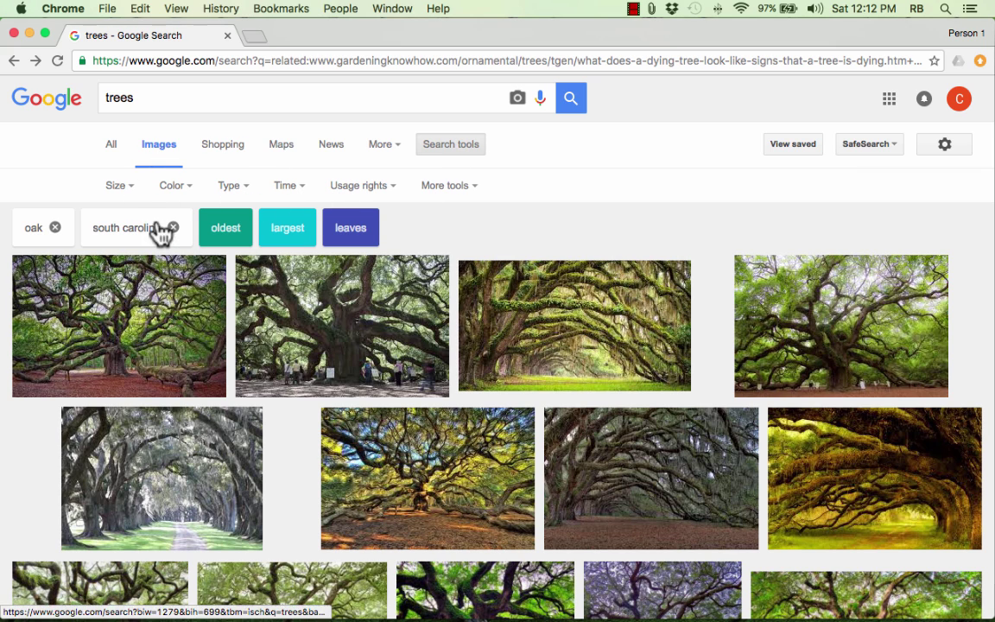
{"action": "left_click", "coordinate": [120, 188]}
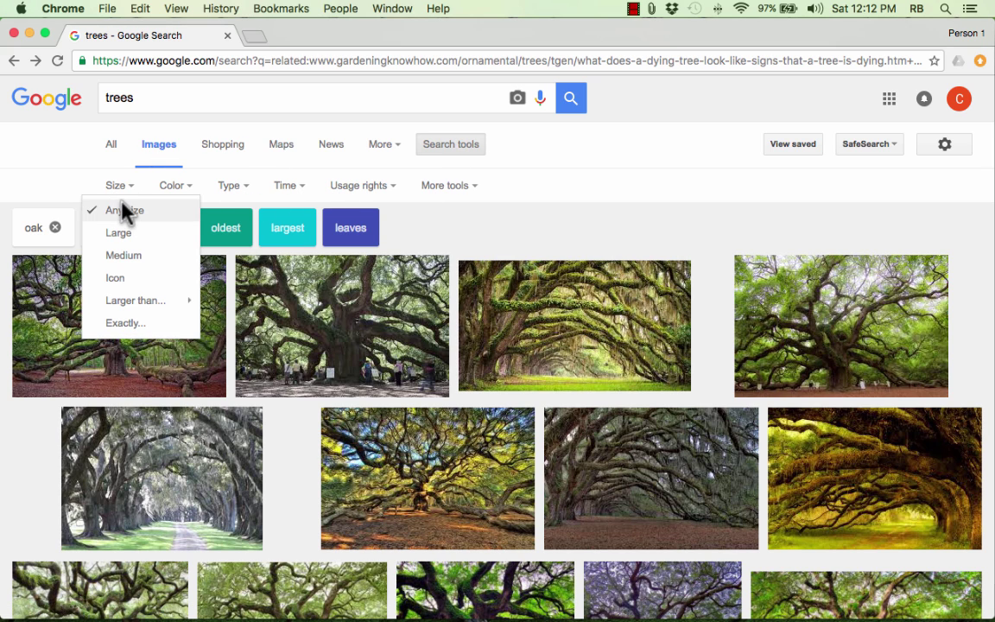
{"action": "left_click", "coordinate": [125, 234]}
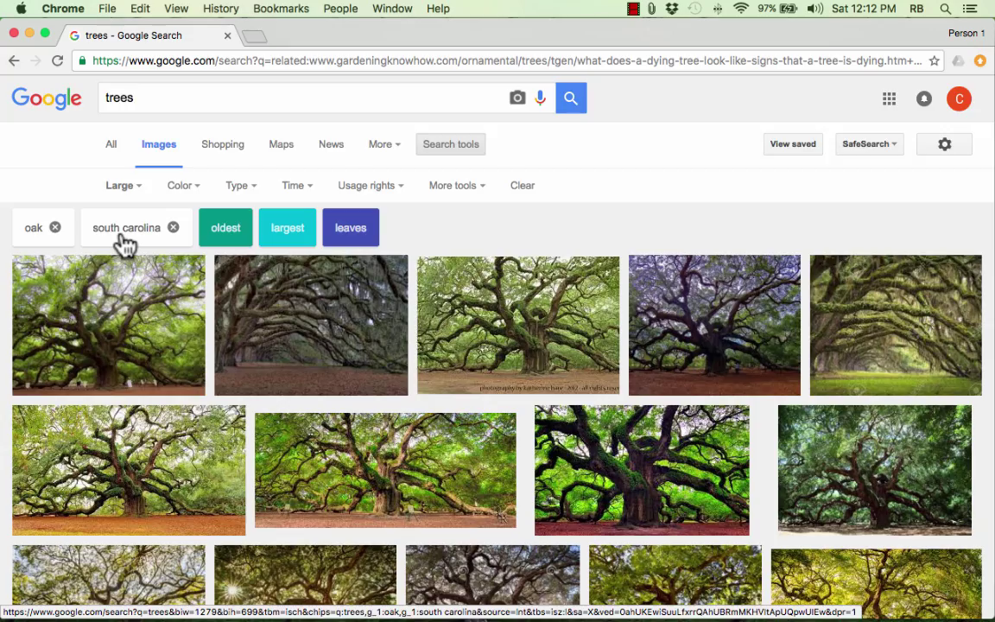
- Preview the mossy Oaks Avenue Charleston SC Plantation photo from 123RF.com
{"action": "scroll", "coordinate": [430, 292], "scroll_direction": "down", "scroll_amount": 10}
{"action": "scroll", "coordinate": [431, 298], "scroll_direction": "up", "scroll_amount": 10}
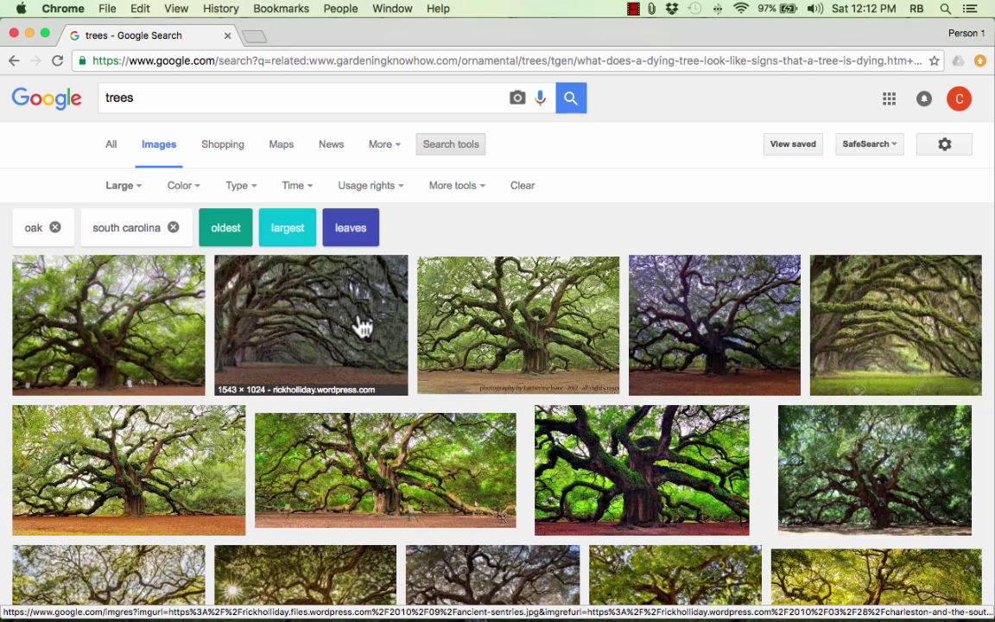
{"action": "scroll", "coordinate": [595, 349], "scroll_direction": "down", "scroll_amount": 2}
{"action": "scroll", "coordinate": [548, 309], "scroll_direction": "up", "scroll_amount": 2}
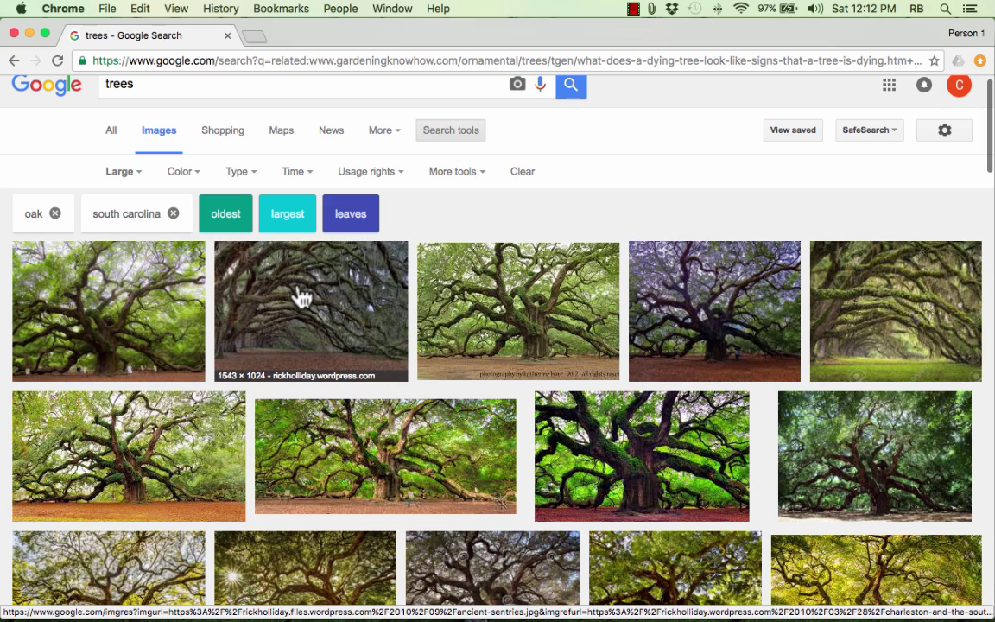
{"action": "left_click", "coordinate": [861, 312]}
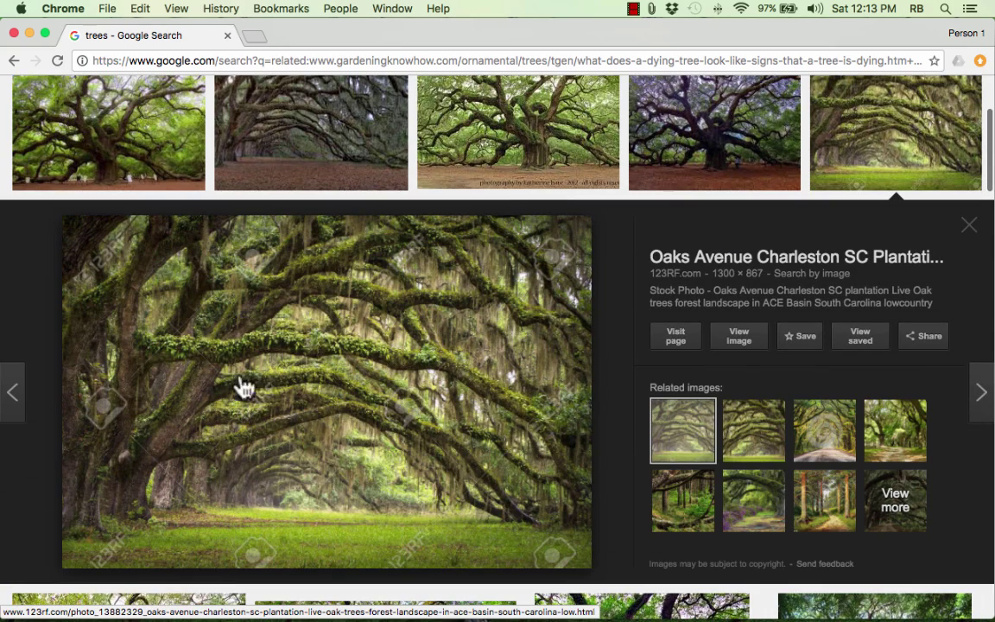
- View the Charleston oak avenue photo at full size, then close it
{"action": "left_click", "coordinate": [734, 342]}
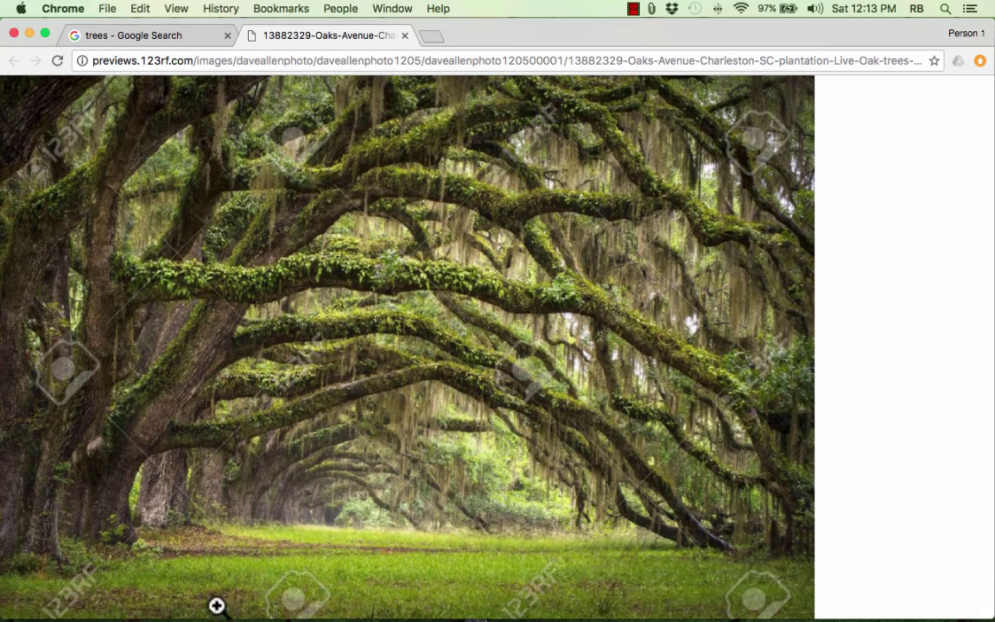
{"action": "key", "text": "super+w"}
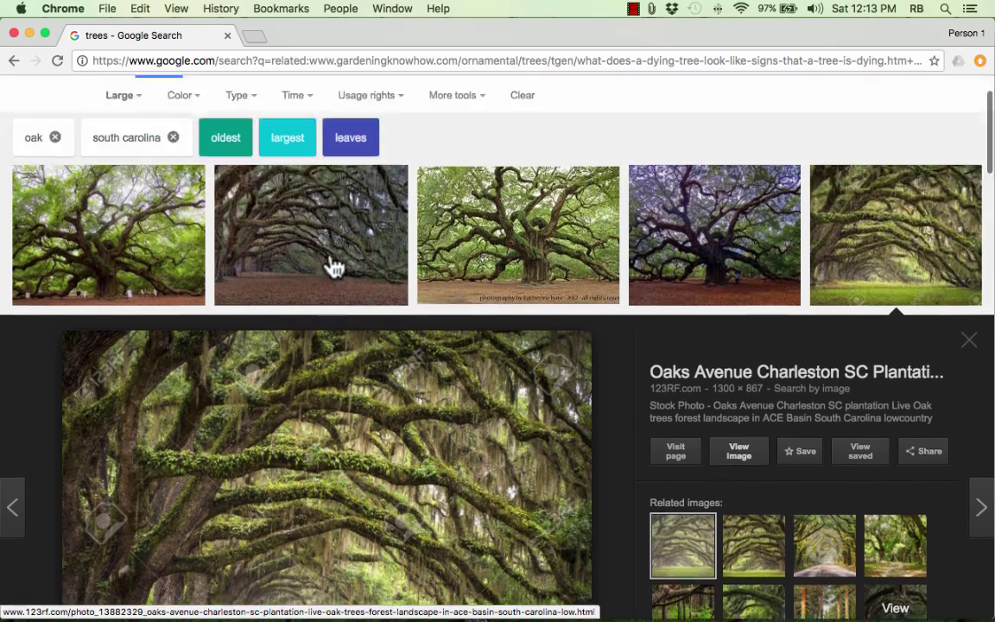
{"action": "scroll", "coordinate": [328, 267], "scroll_direction": "up", "scroll_amount": 3}
- Open the moss-draped Lowcountry live oak photo at full size and zoom it to actual size and back
{"action": "left_click", "coordinate": [359, 293]}
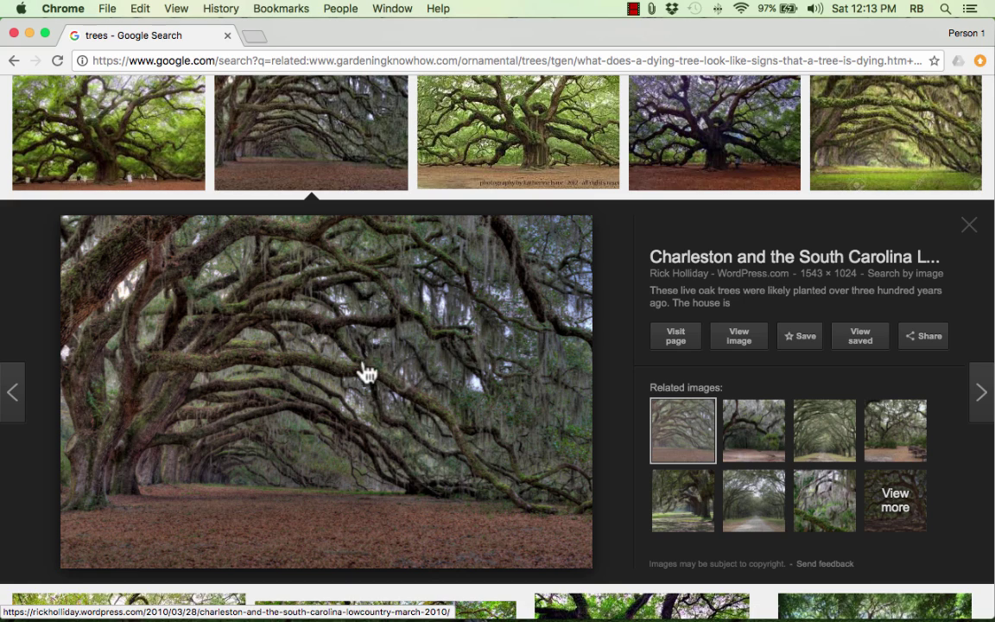
{"action": "left_click", "coordinate": [740, 339]}
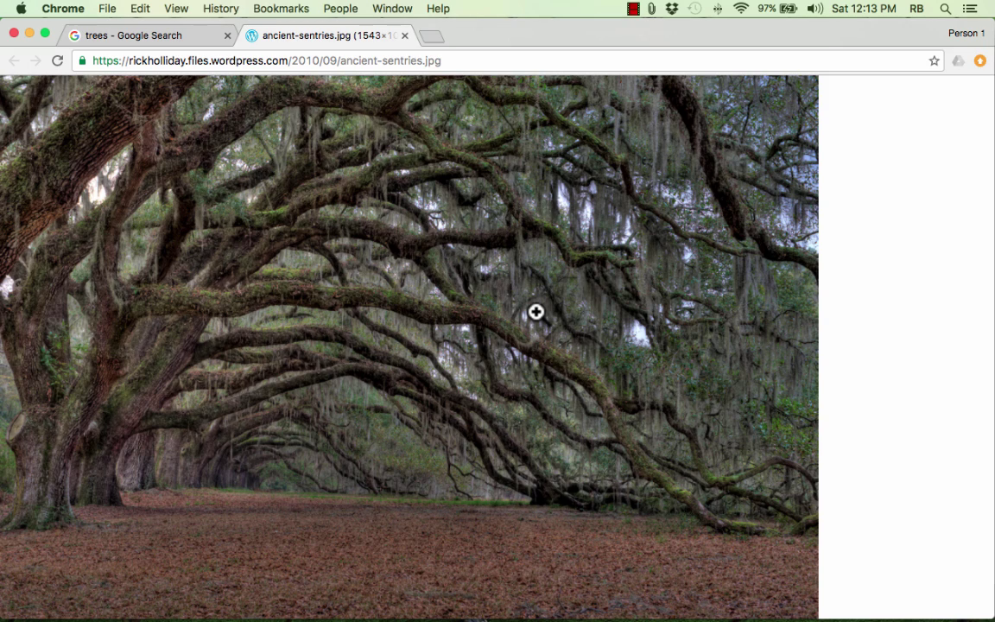
{"action": "left_click", "coordinate": [475, 232]}
{"action": "scroll", "coordinate": [506, 279], "scroll_direction": "down", "scroll_amount": 5}
{"action": "scroll", "coordinate": [511, 292], "scroll_direction": "up", "scroll_amount": 5}
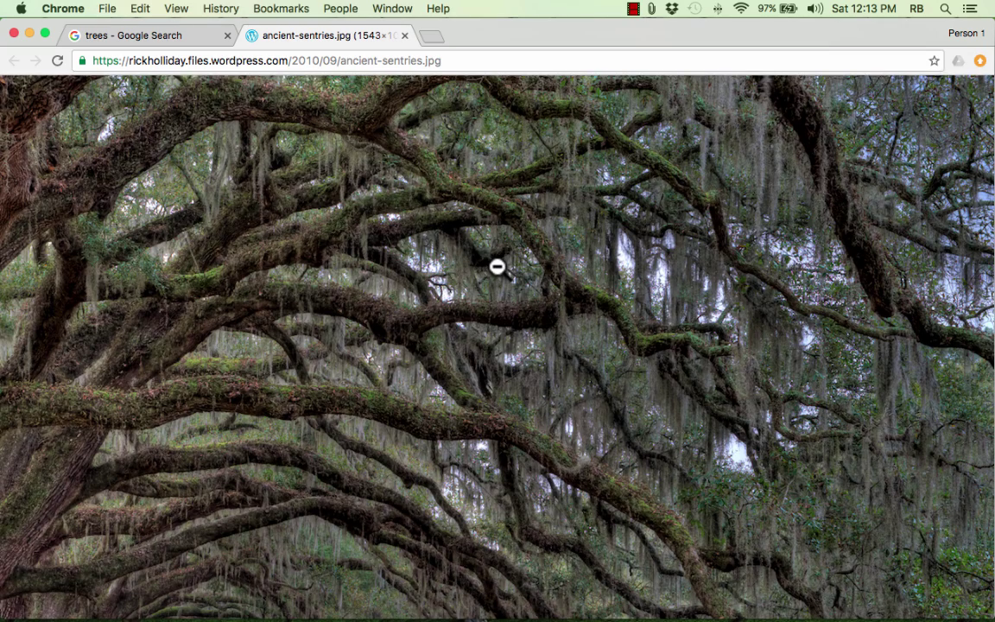
{"action": "left_click", "coordinate": [498, 266]}
- Check the image's options and web address, then close it and return to the oak results
{"action": "right_click", "coordinate": [502, 272]}
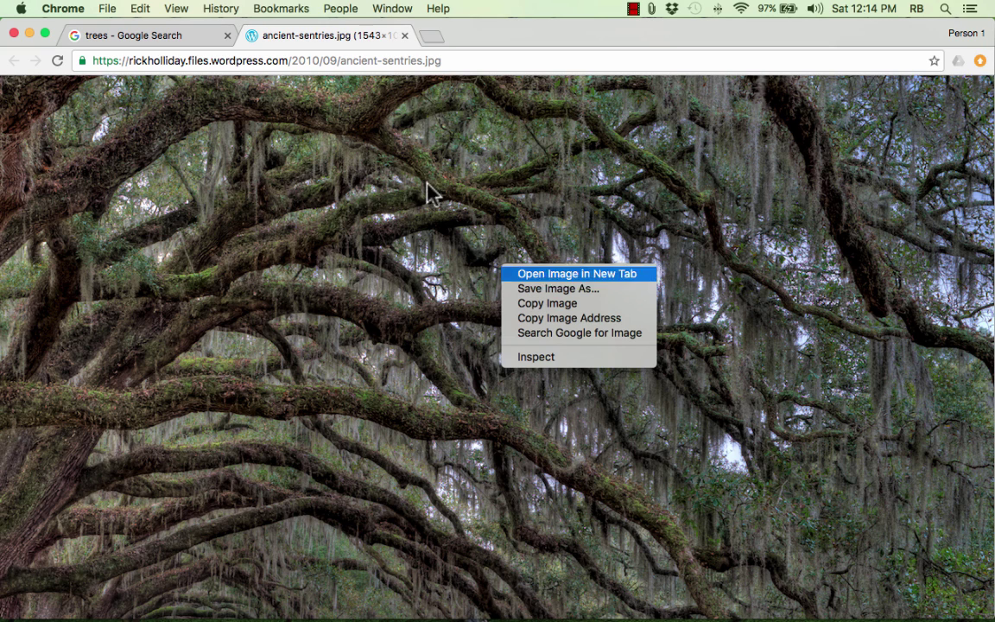
{"action": "left_click", "coordinate": [282, 63]}
{"action": "left_click", "coordinate": [133, 60]}
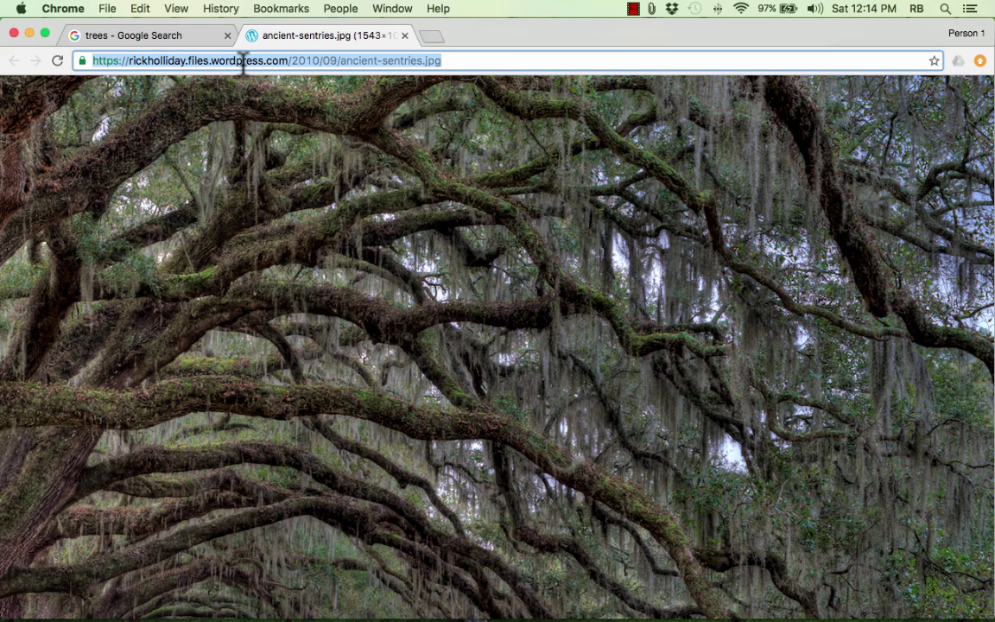
{"action": "left_click", "coordinate": [404, 35]}
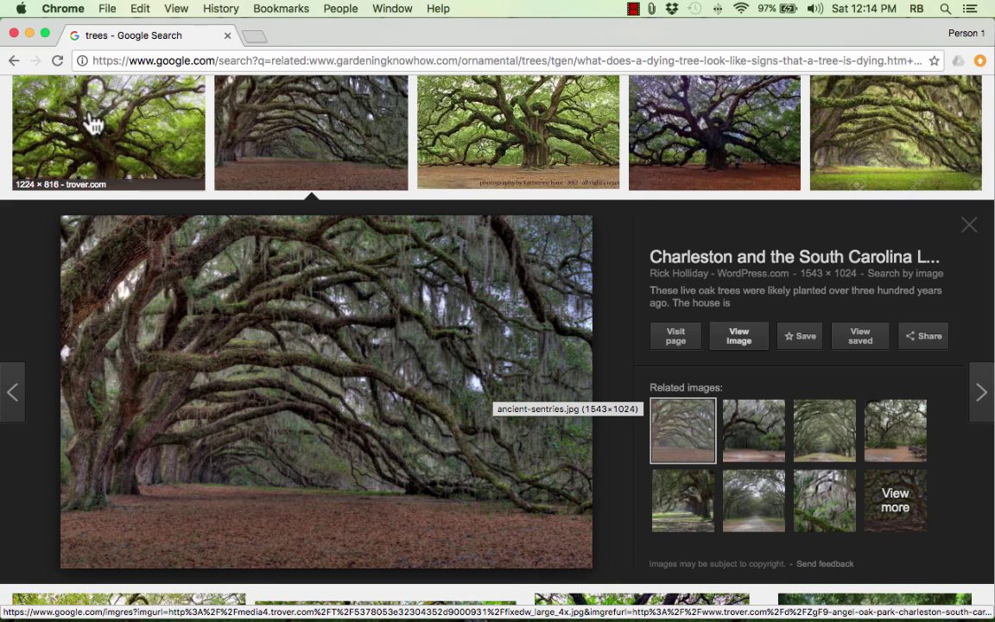
{"action": "scroll", "coordinate": [406, 121], "scroll_direction": "up", "scroll_amount": 5}
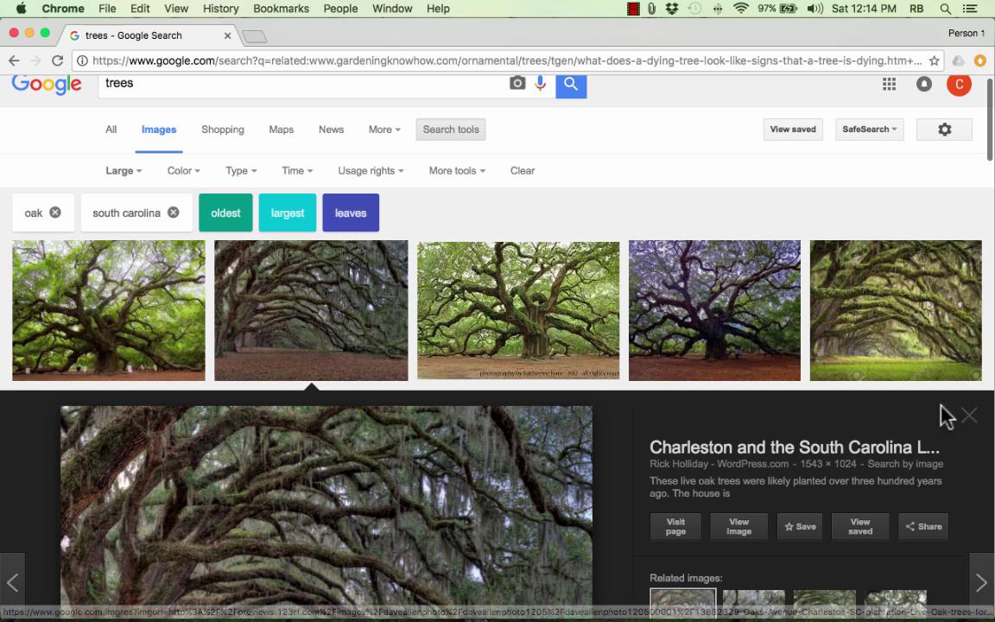
- Close the image preview and open the Color filter dropdown under Search tools
{"action": "left_click", "coordinate": [356, 289]}
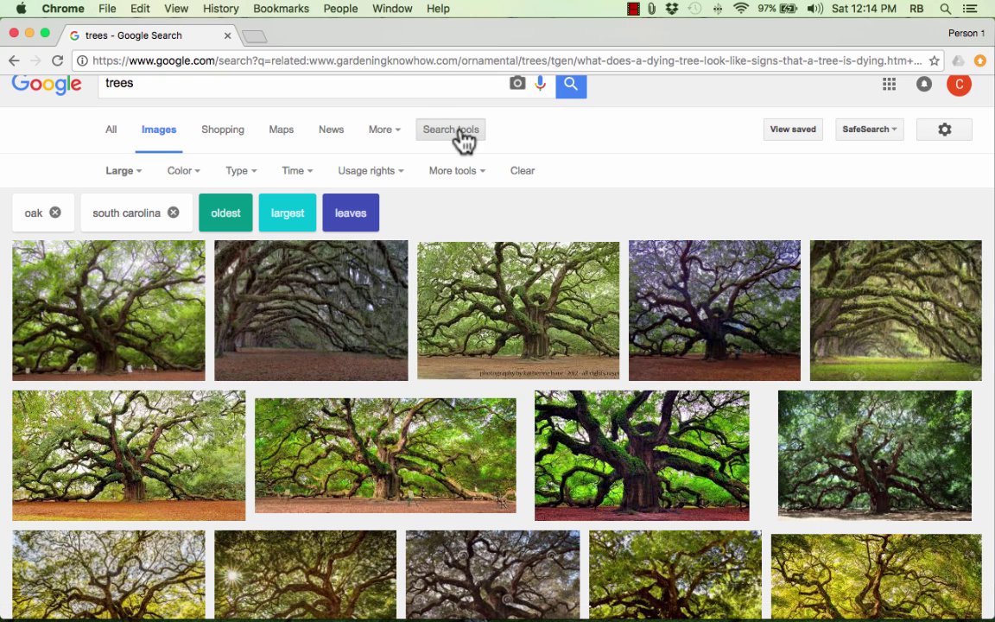
{"action": "scroll", "coordinate": [143, 164], "scroll_direction": "up", "scroll_amount": 1}
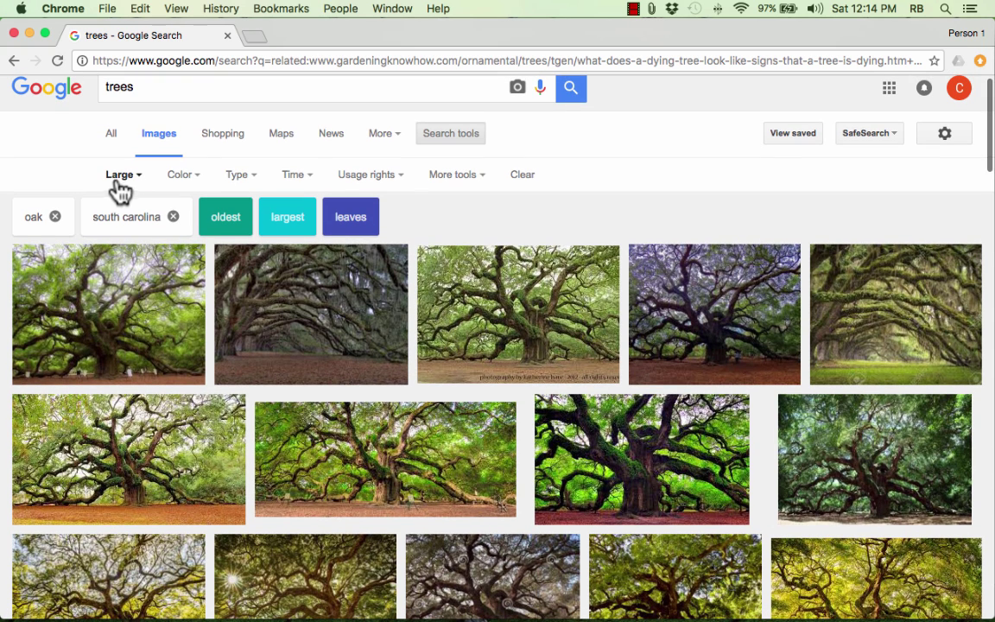
{"action": "left_click", "coordinate": [124, 179]}
{"action": "scroll", "coordinate": [129, 192], "scroll_direction": "up", "scroll_amount": 1}
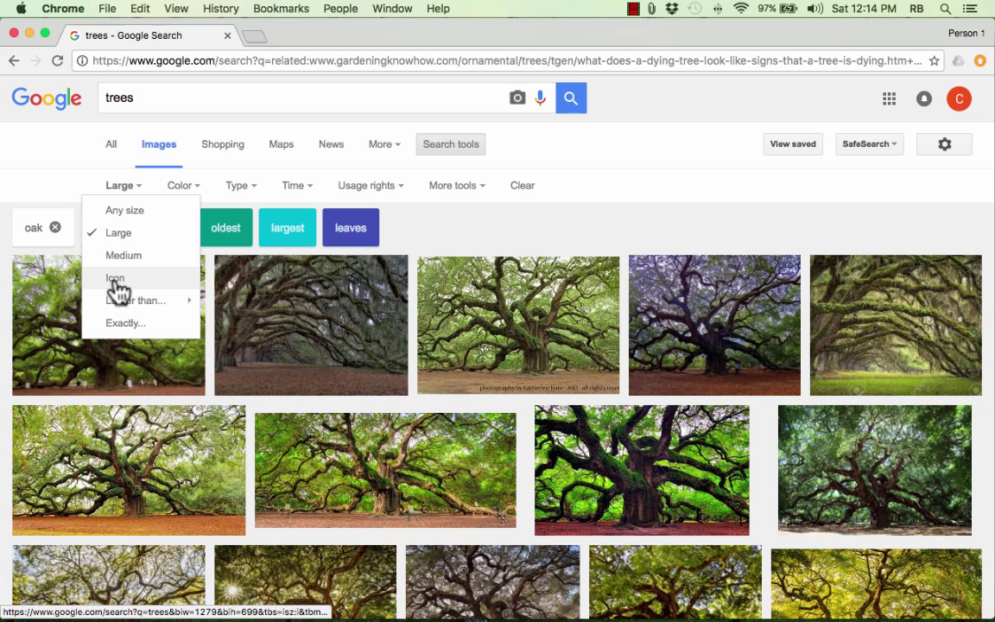
{"action": "left_click", "coordinate": [179, 188]}
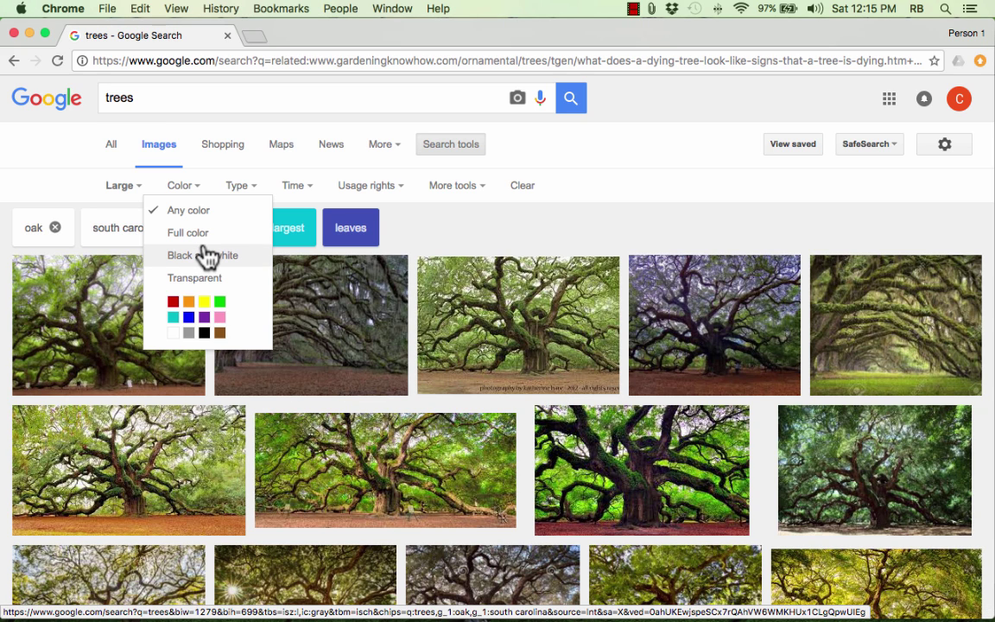
- Try the pink, yellow, orange and teal colour filters, then settle on green
{"action": "left_click", "coordinate": [220, 317]}
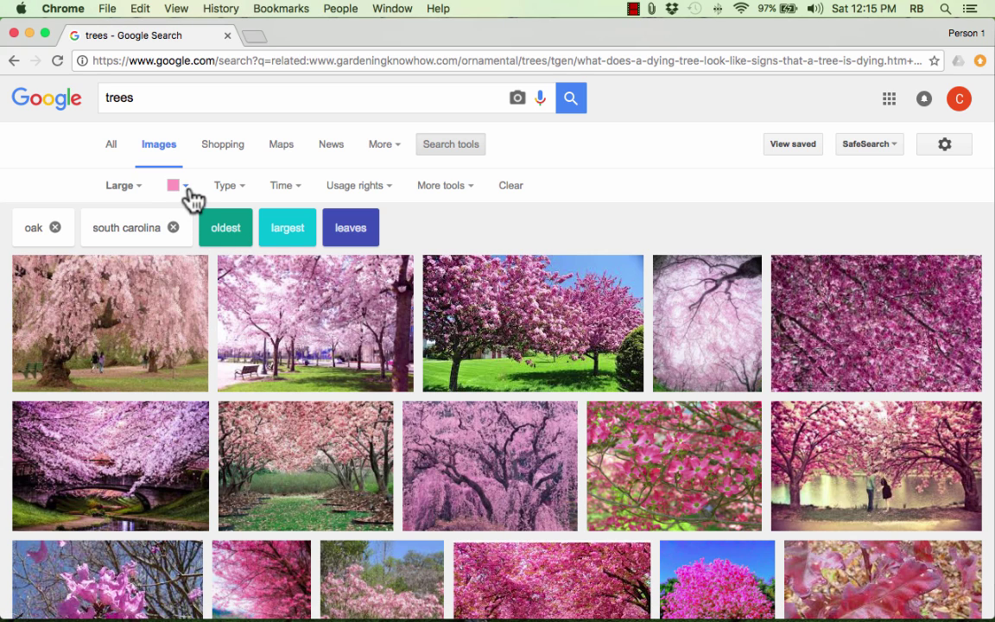
{"action": "left_click", "coordinate": [190, 194]}
{"action": "left_click", "coordinate": [205, 309]}
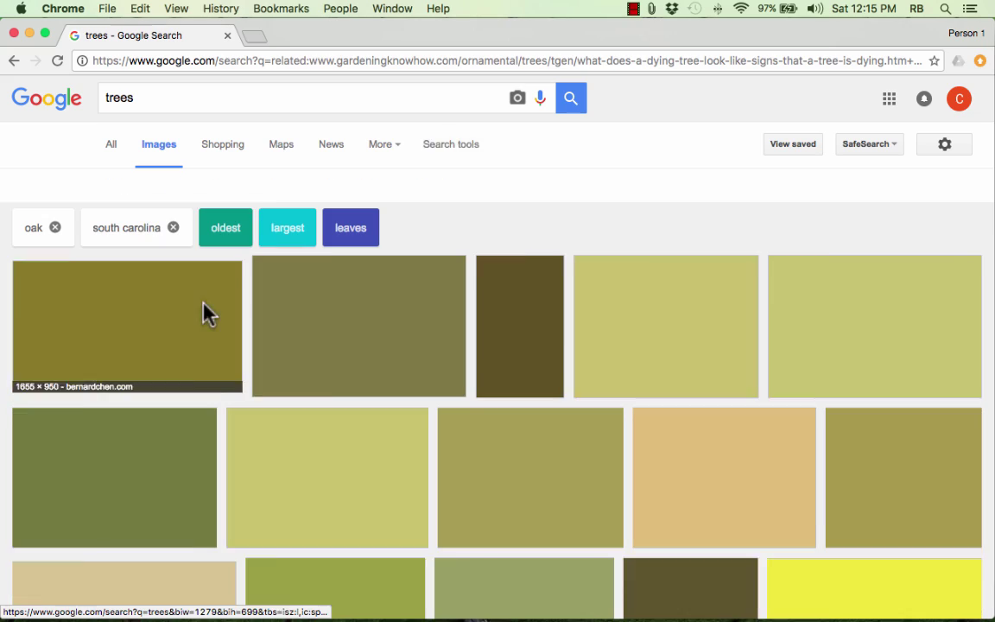
{"action": "left_click", "coordinate": [186, 190]}
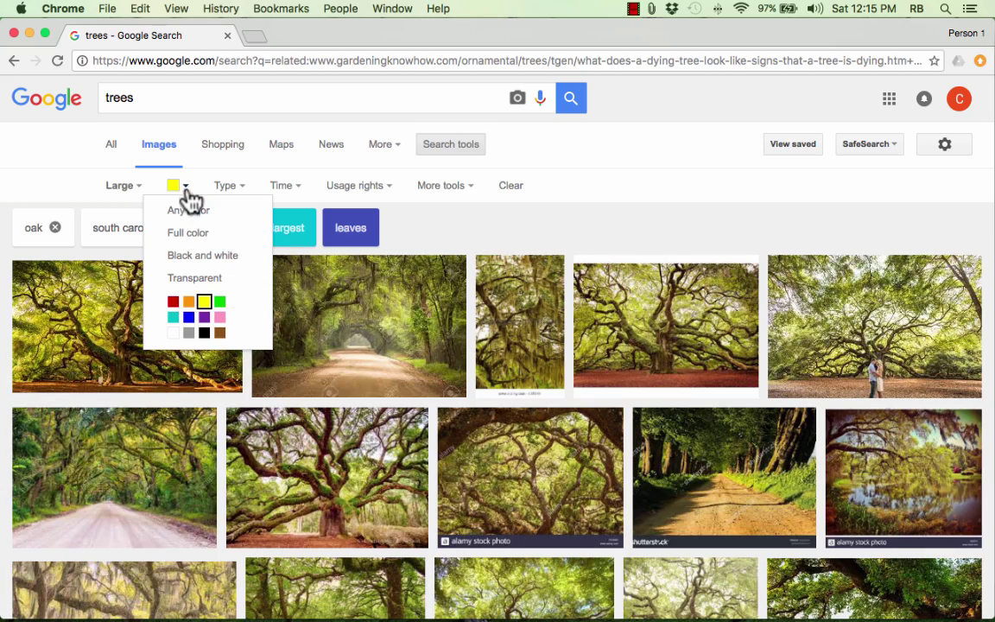
{"action": "left_click", "coordinate": [190, 302]}
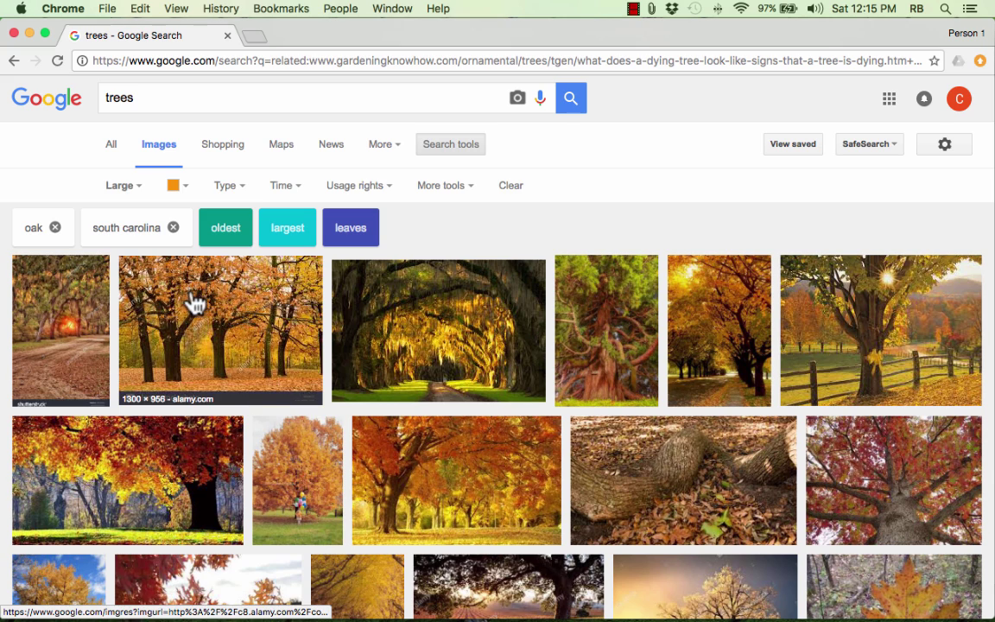
{"action": "left_click", "coordinate": [183, 192]}
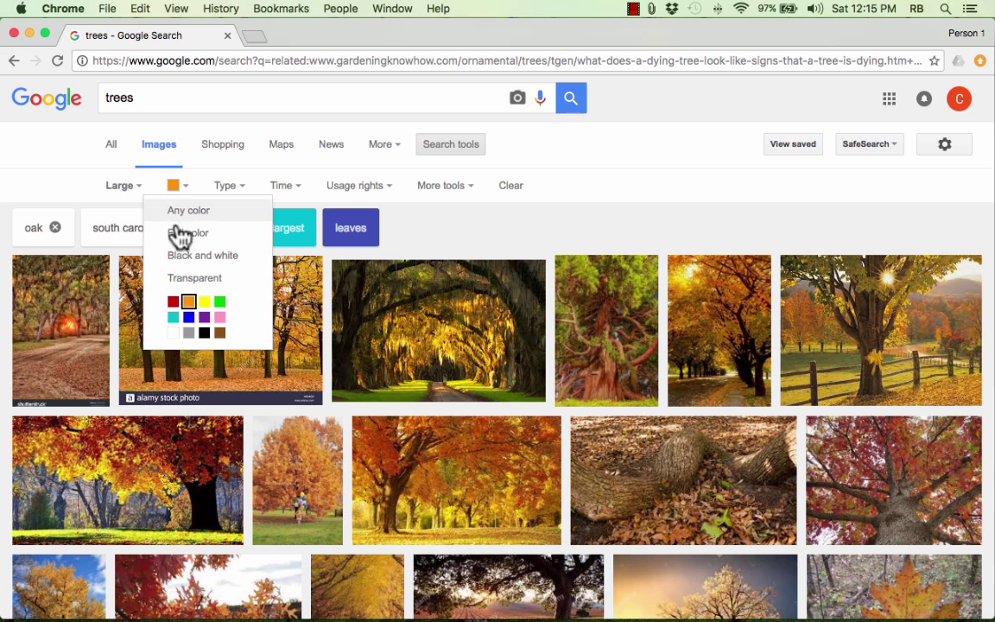
{"action": "left_click", "coordinate": [174, 317]}
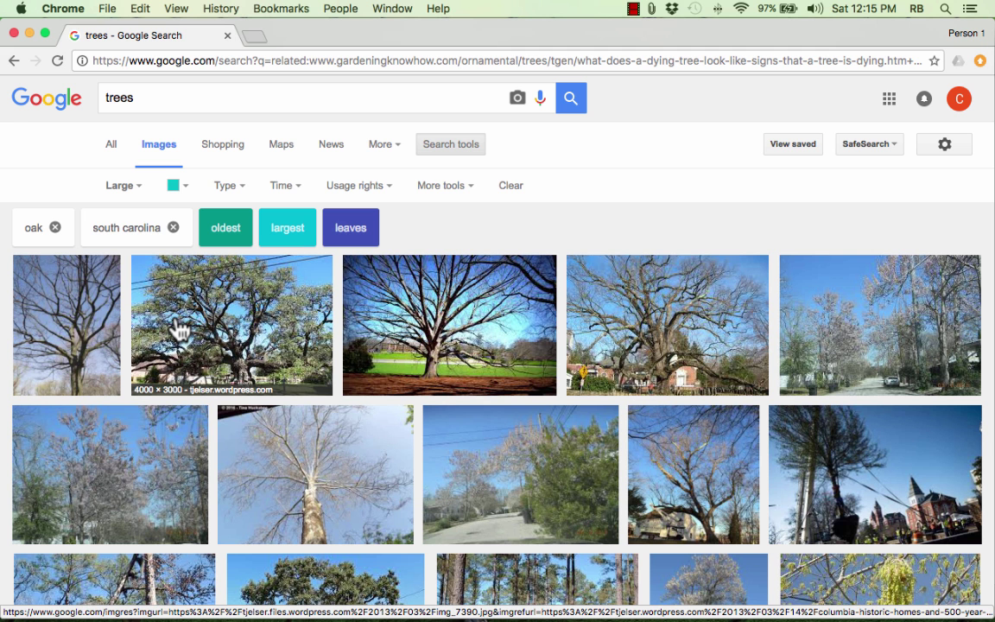
{"action": "left_click", "coordinate": [183, 196]}
{"action": "left_click", "coordinate": [218, 301]}
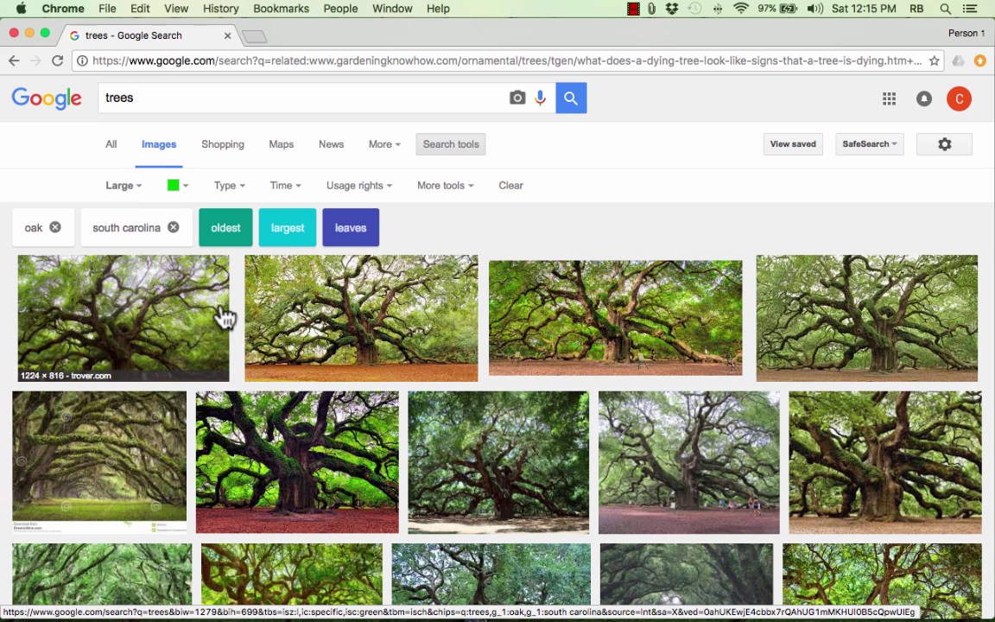